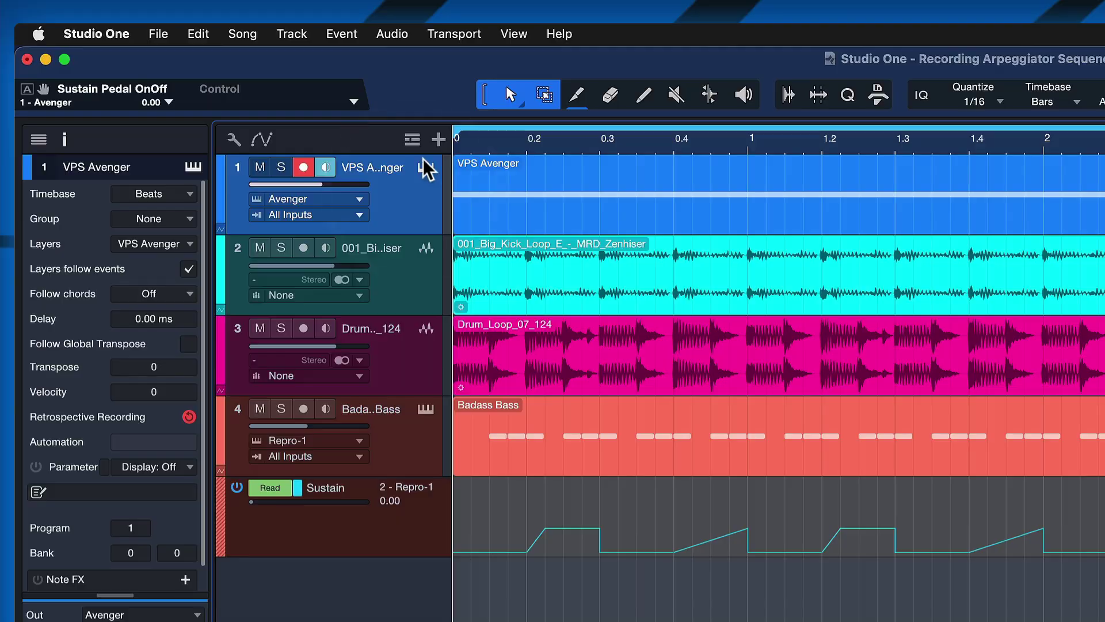
Step: View the Avenger instrument, then open the VPS Avenger part with its sustained F2 note in the Editor
left_click(424, 167)
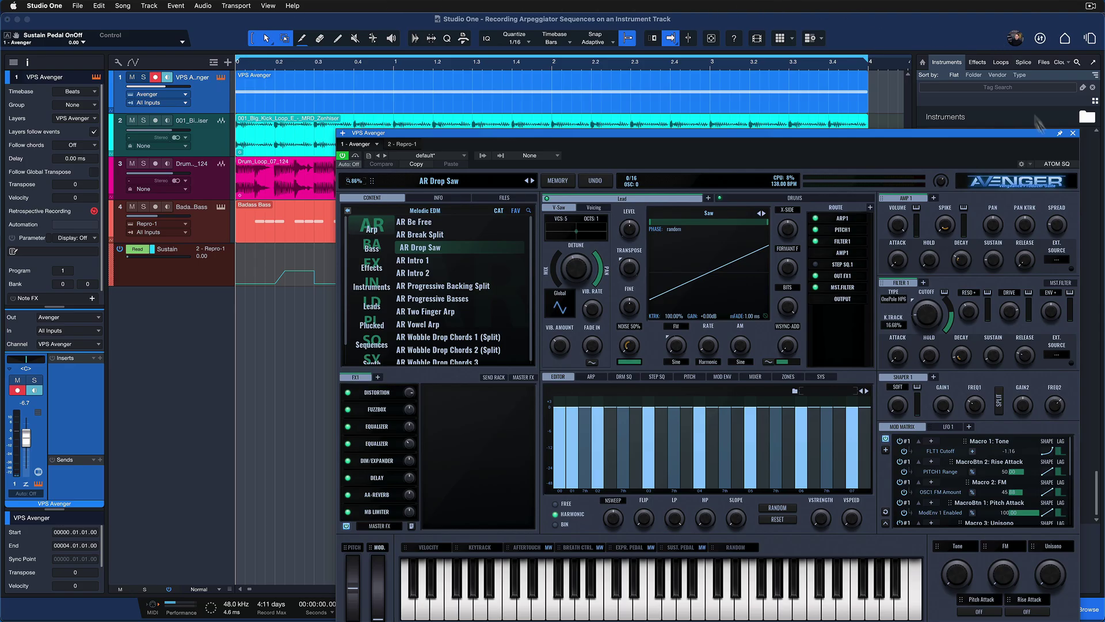
left_click(1073, 133)
double_click(709, 95)
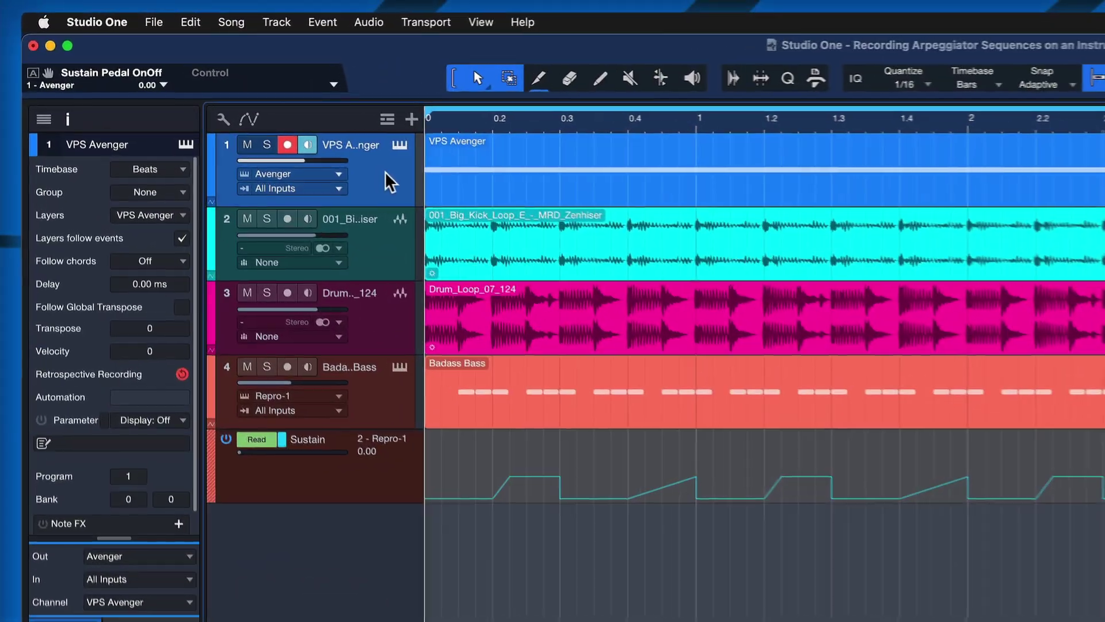
Step: Duplicate the VPS Avenger track from its header's context menu, creating VPS Avenger 2
right_click(212, 98)
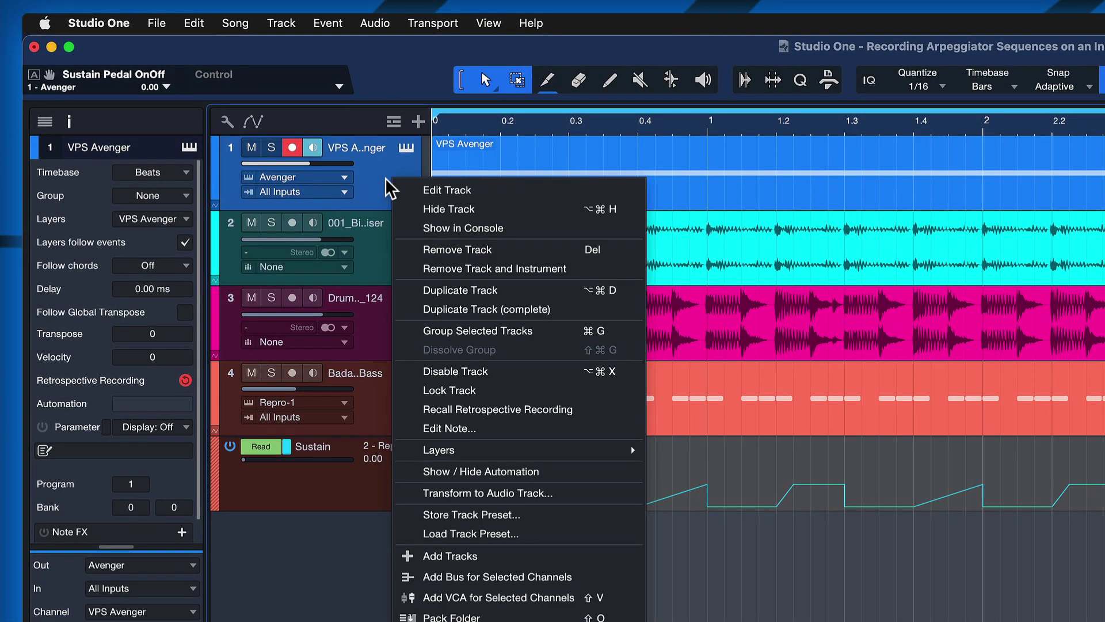
left_click(469, 291)
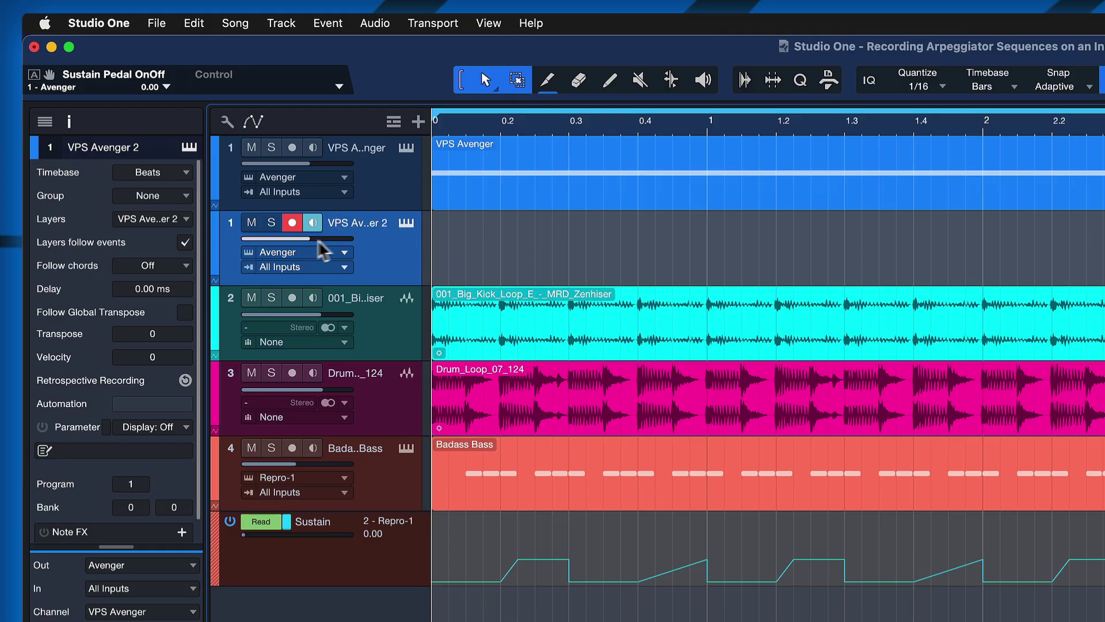
Step: Set VPS Avenger 2's input to Avenger and arm it, disarming the original VPS Avenger track
left_click(371, 175)
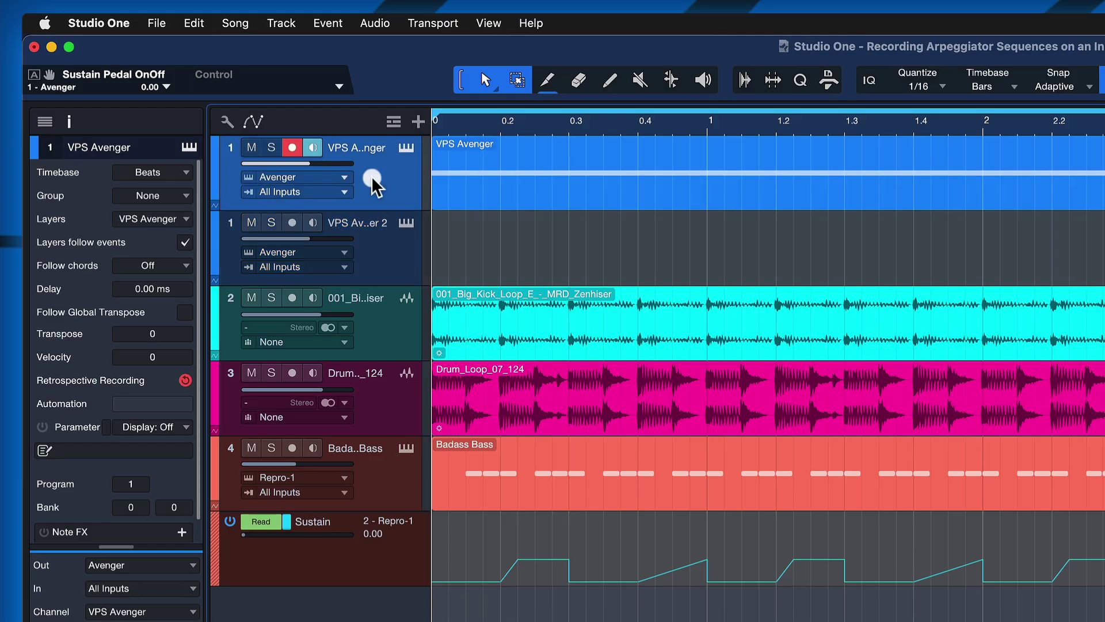
left_click(369, 225)
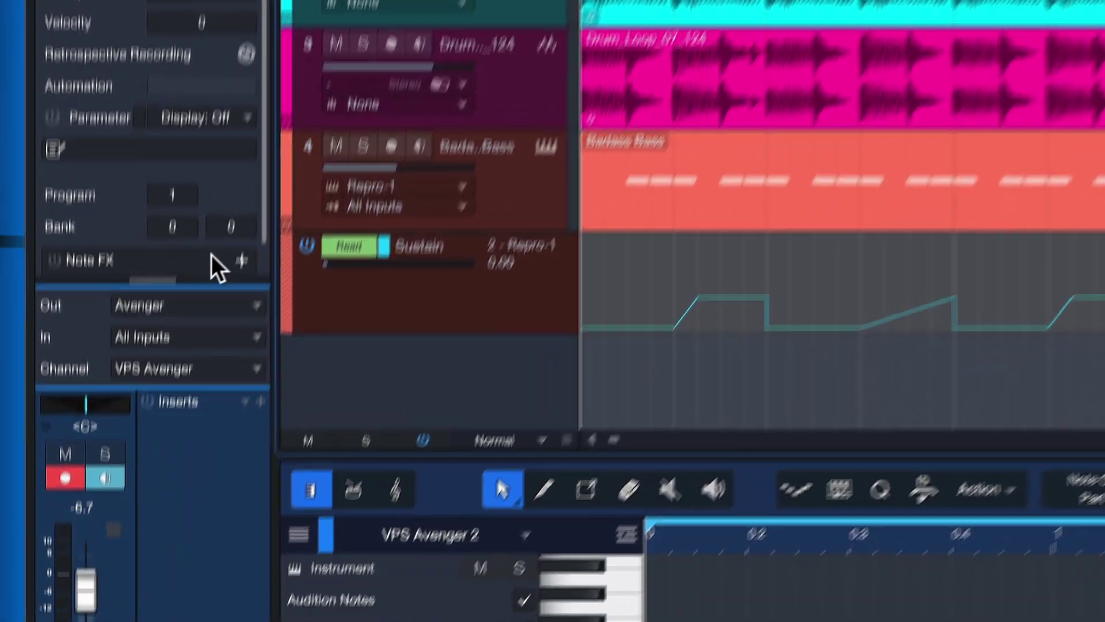
left_click(184, 588)
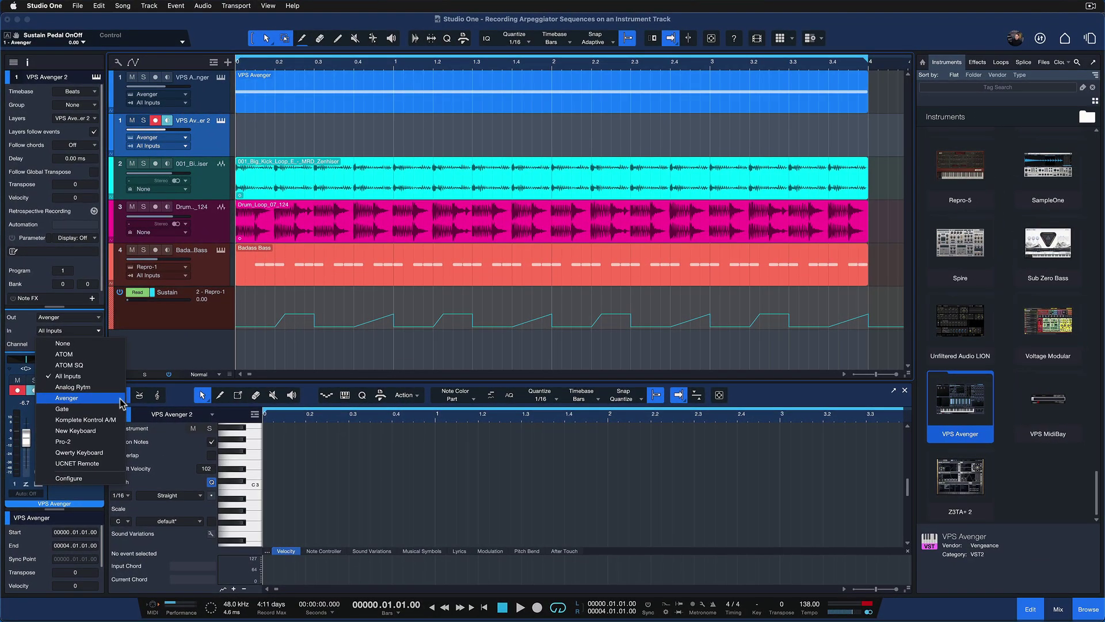
left_click(121, 402)
left_click(55, 326)
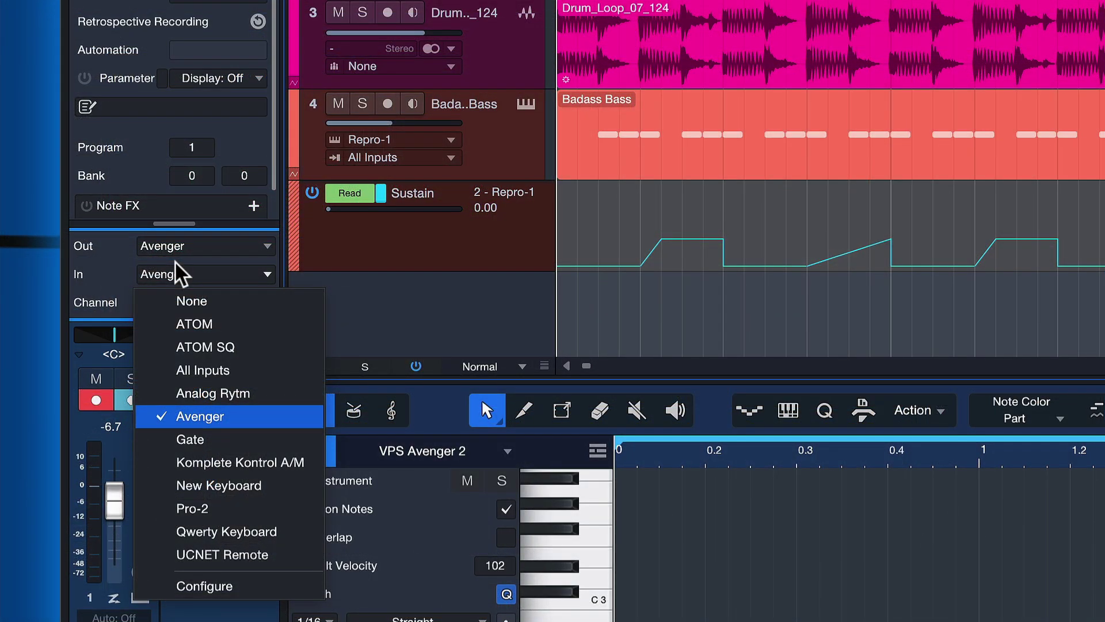
left_click(233, 417)
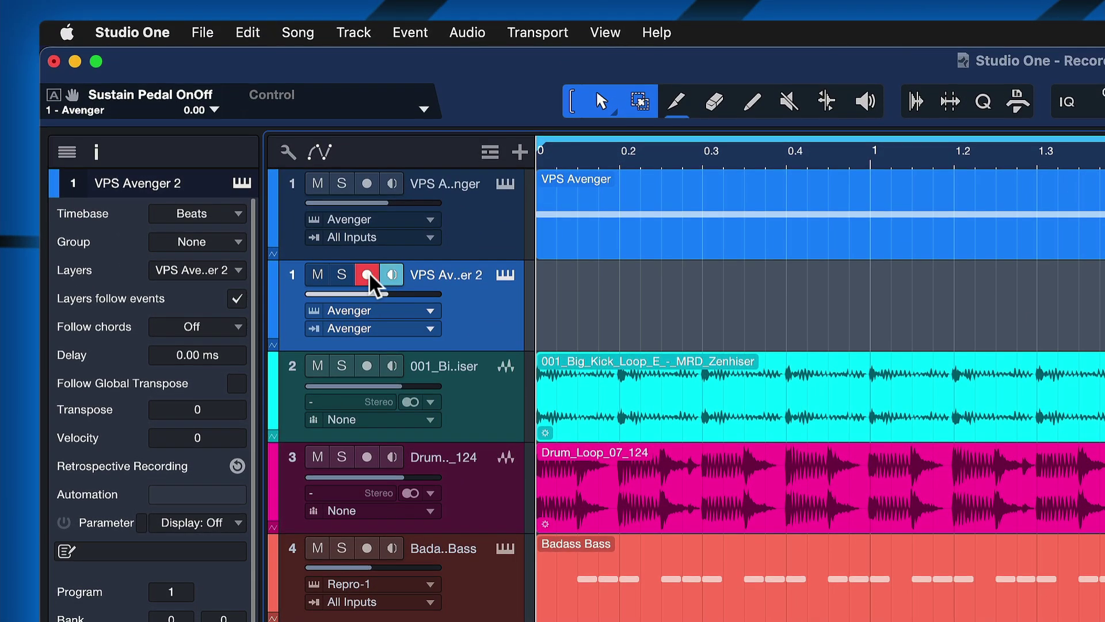
left_click(386, 277)
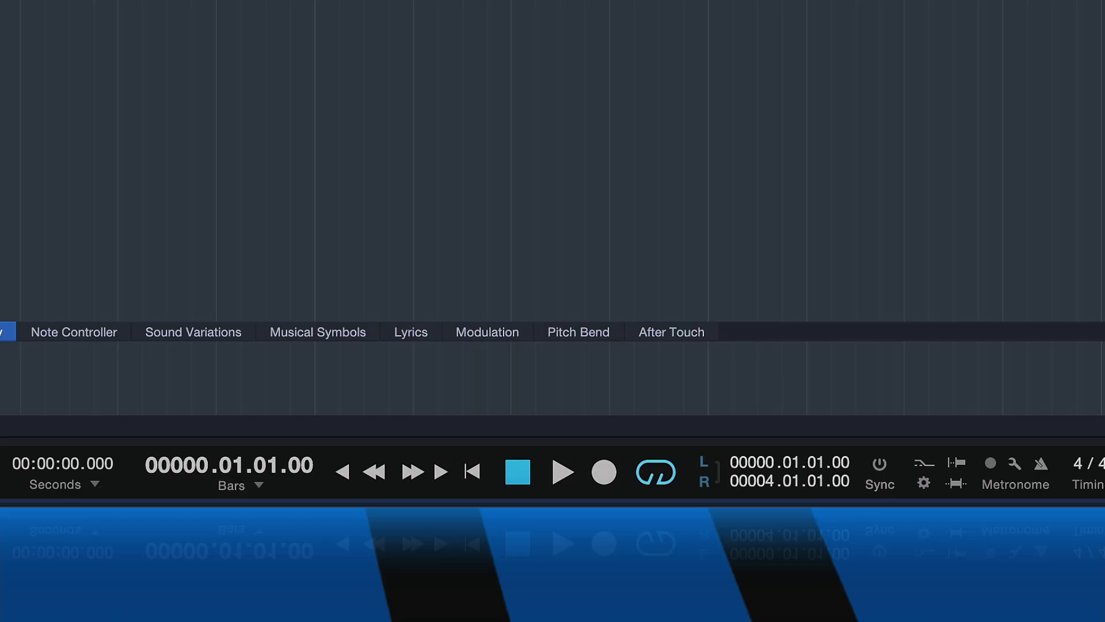
Step: Record the arpeggio on VPS Avenger 2, delete track 1's old part, and drag the new part up
key("space")
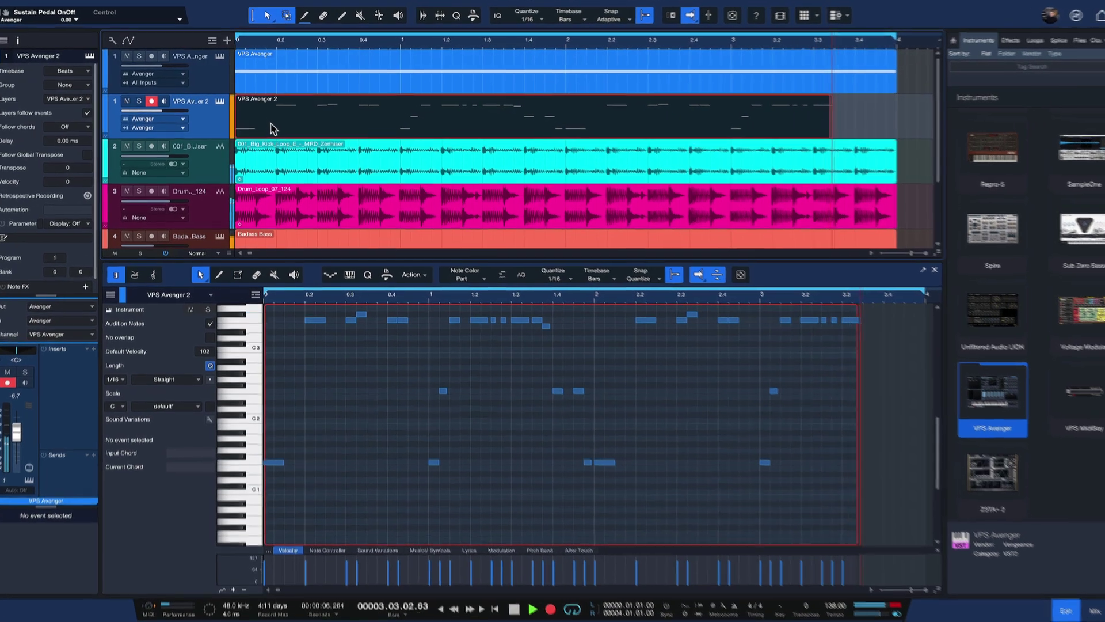
key("space")
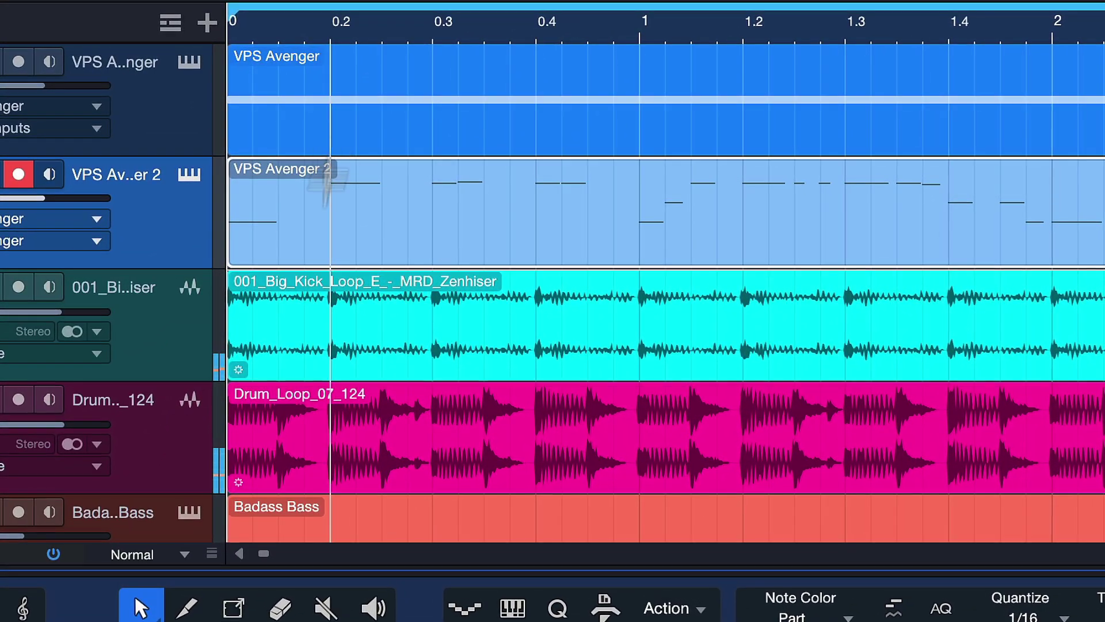
left_click(291, 91)
key("BackSpace")
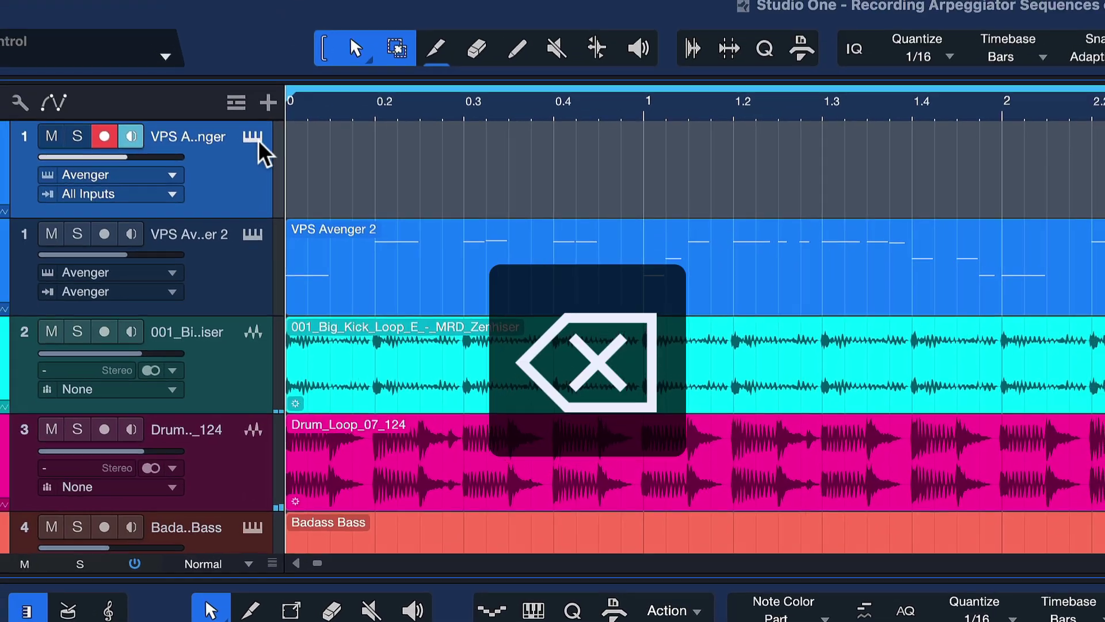
left_click_drag(352, 253, 352, 157)
Step: Remove the empty VPS Avenger 2 track and stop Avenger's built-in ARP playback
left_click(374, 360)
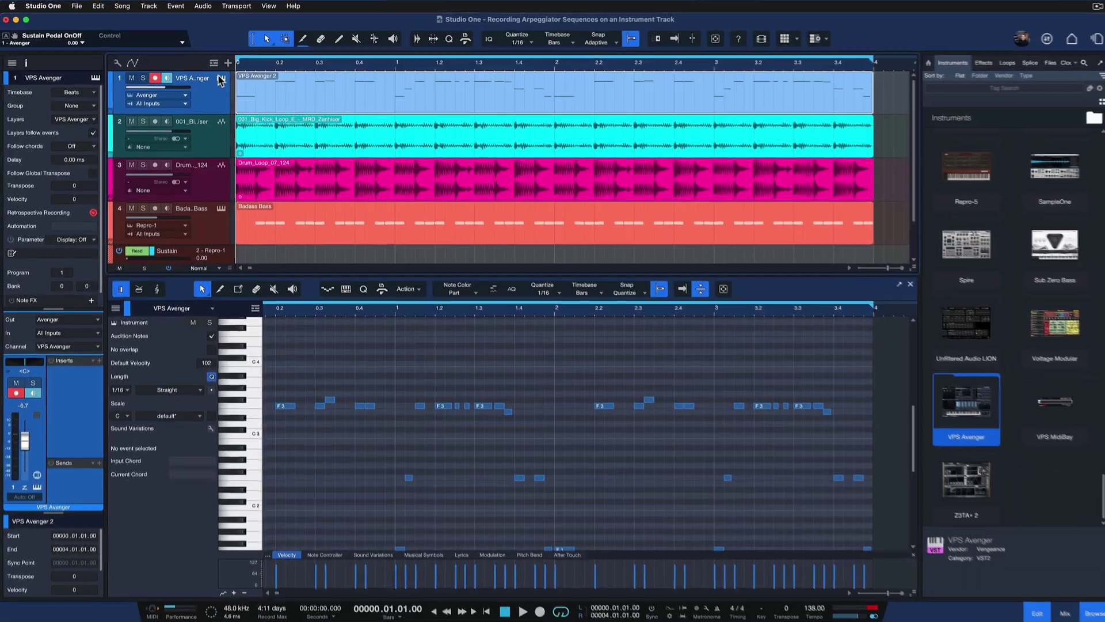
left_click(233, 102)
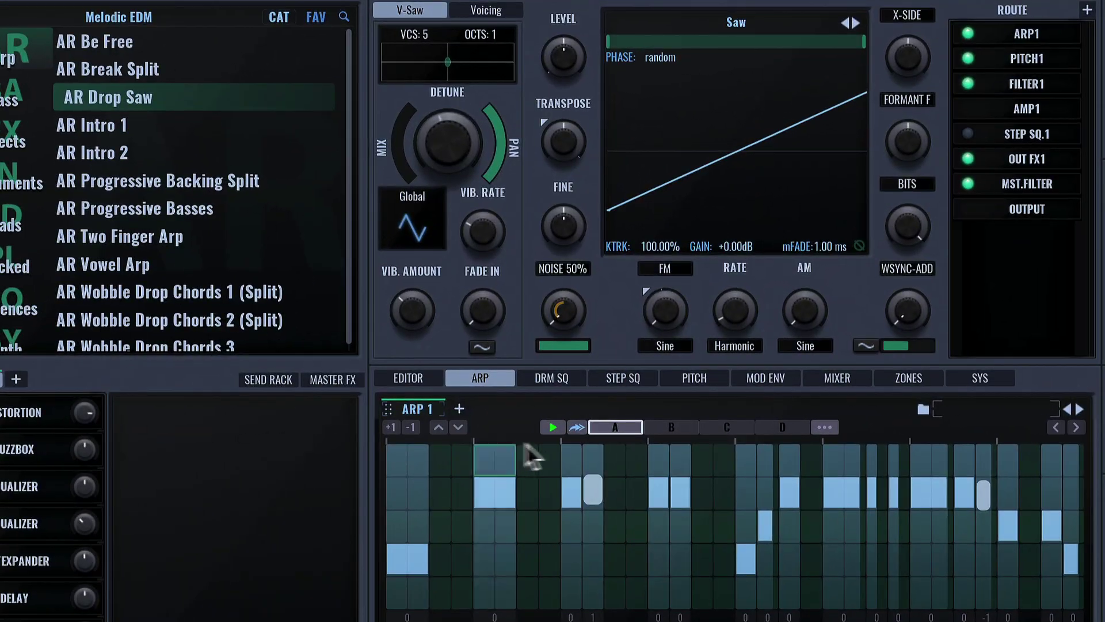
left_click(551, 427)
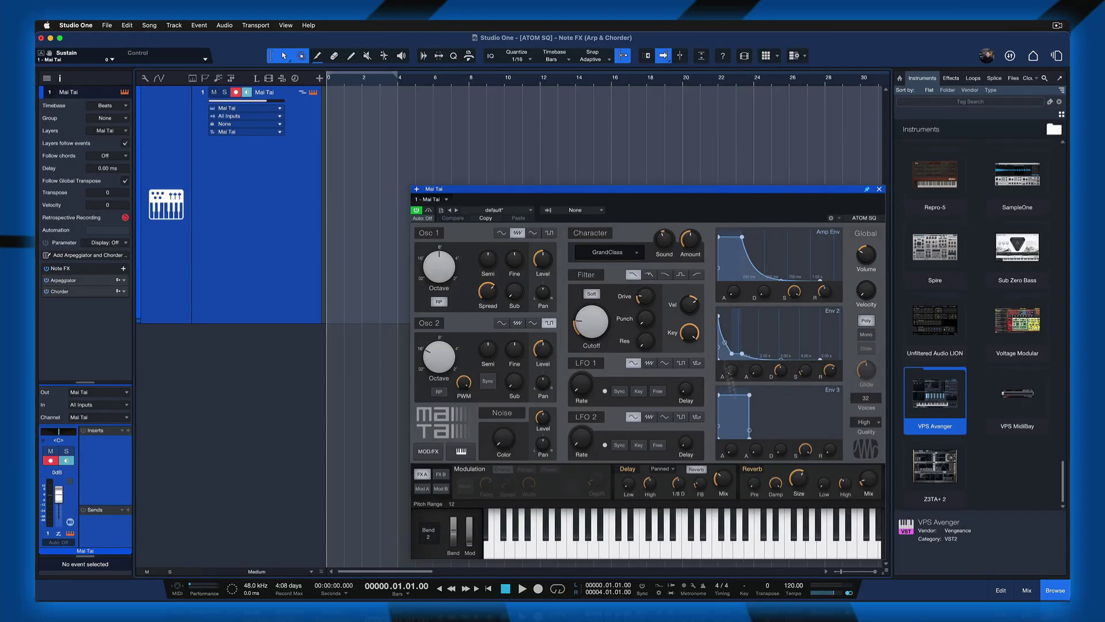
Step: Enlarge the Mai Tai Inspector, show the Note FX folder, and demonstrate dragging Arpeggiator without adding it
left_click(475, 191)
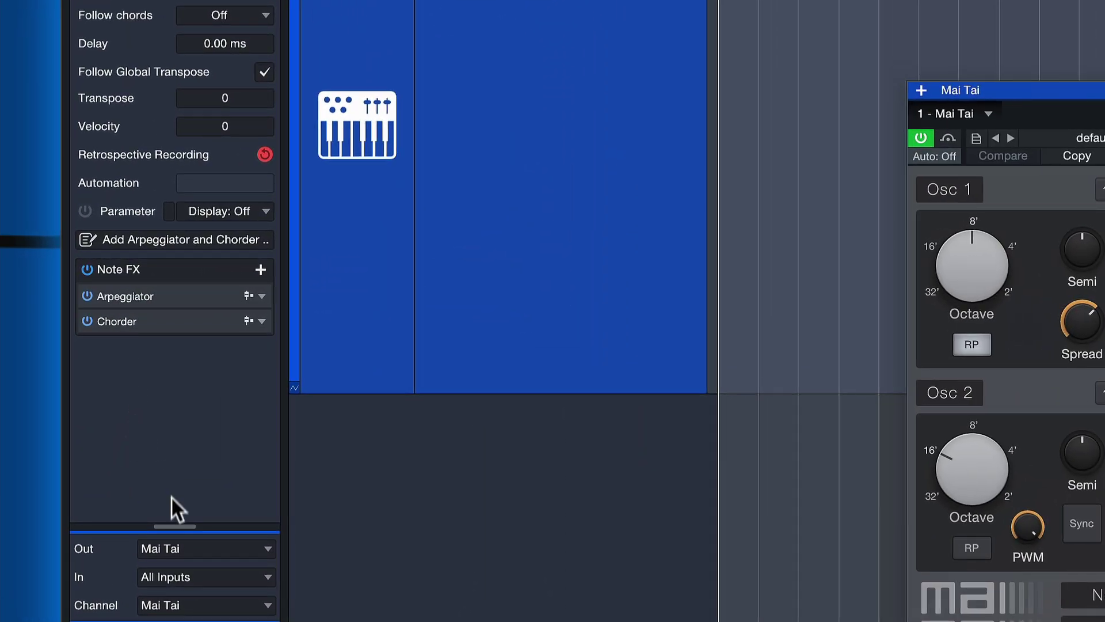
left_click_drag(175, 514, 146, 320)
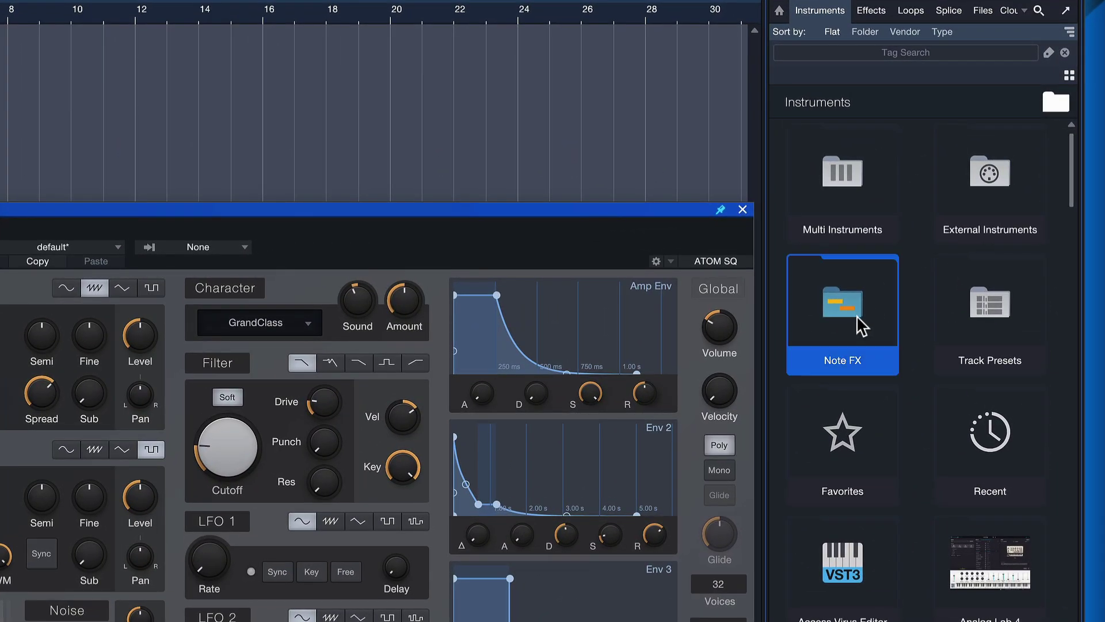
left_click(856, 315)
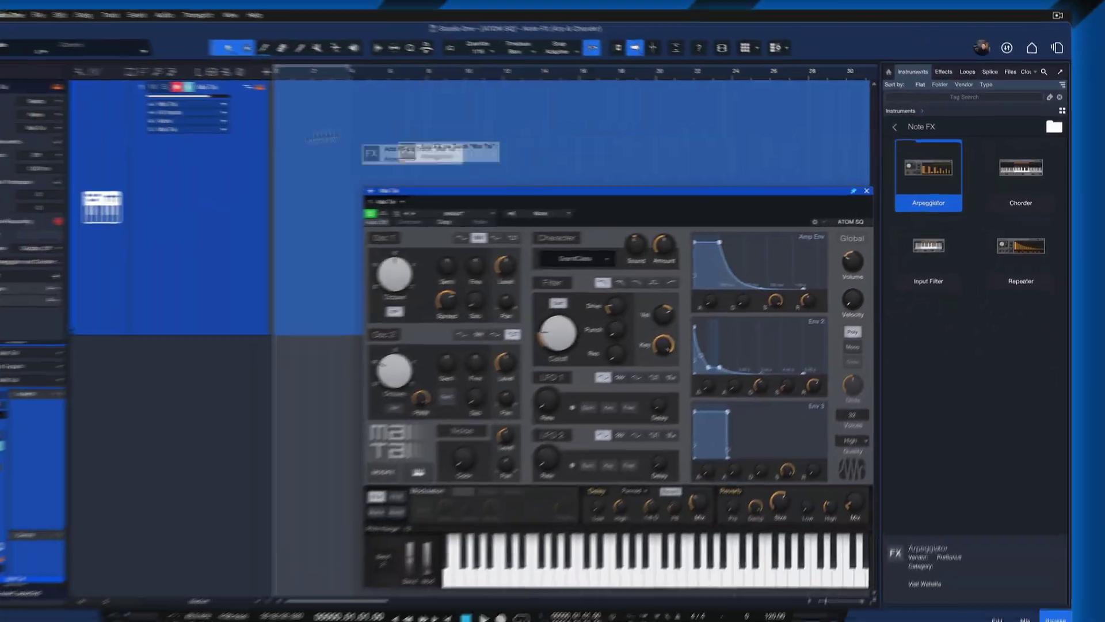
left_click_drag(883, 161, 871, 193)
left_click_drag(941, 182, 971, 164)
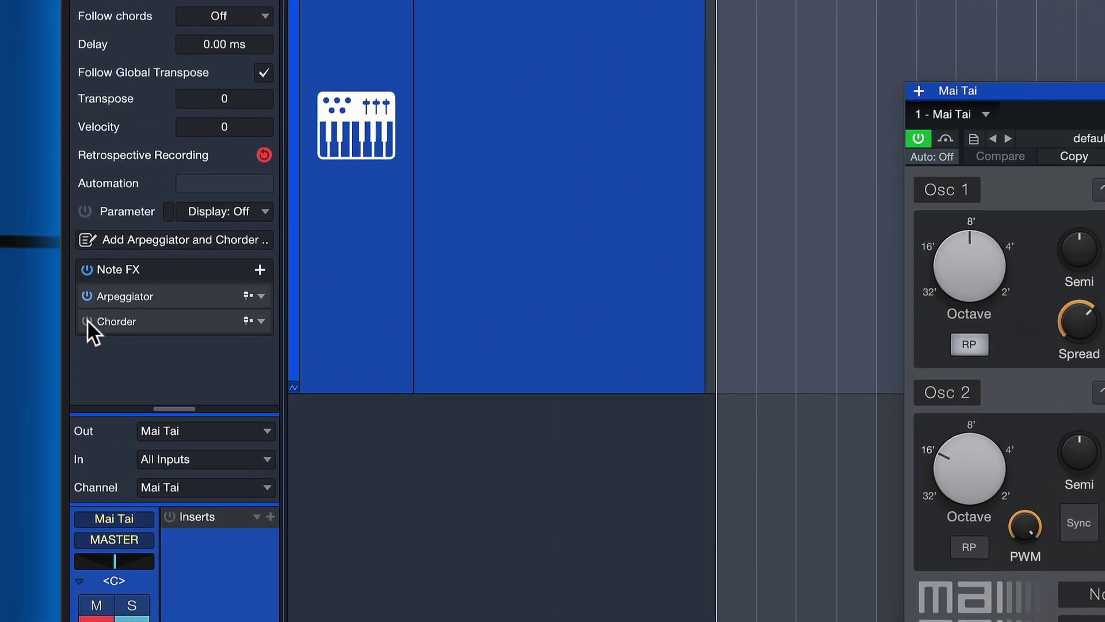
Step: Open the Mai Tai's Arpeggiator Note FX editor from the Inspector, then switch to Chorder
left_click(46, 290)
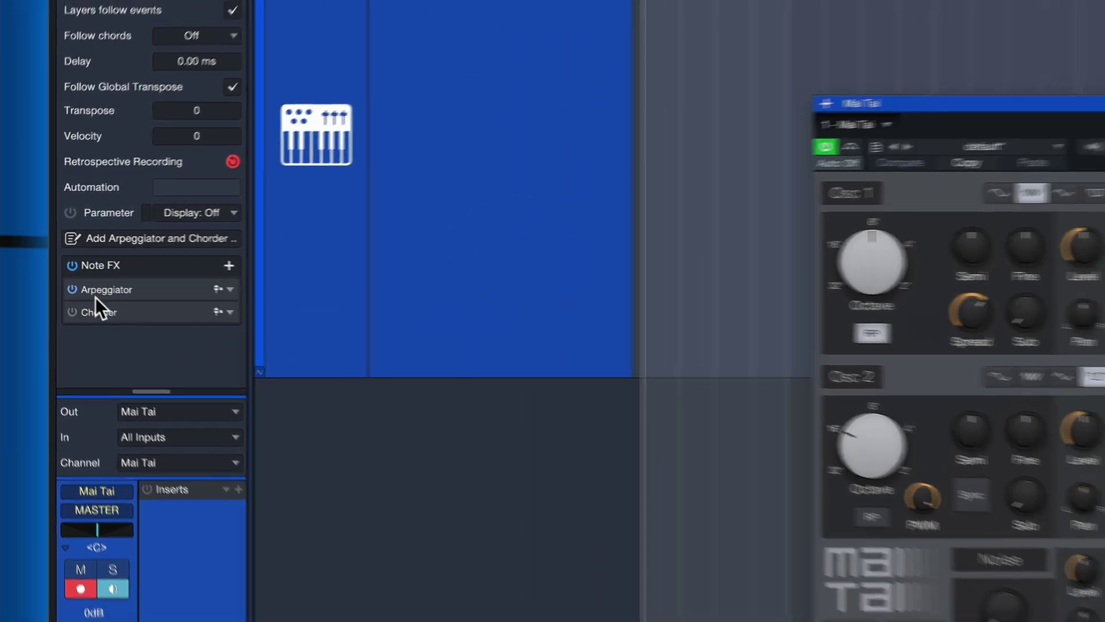
left_click(98, 297)
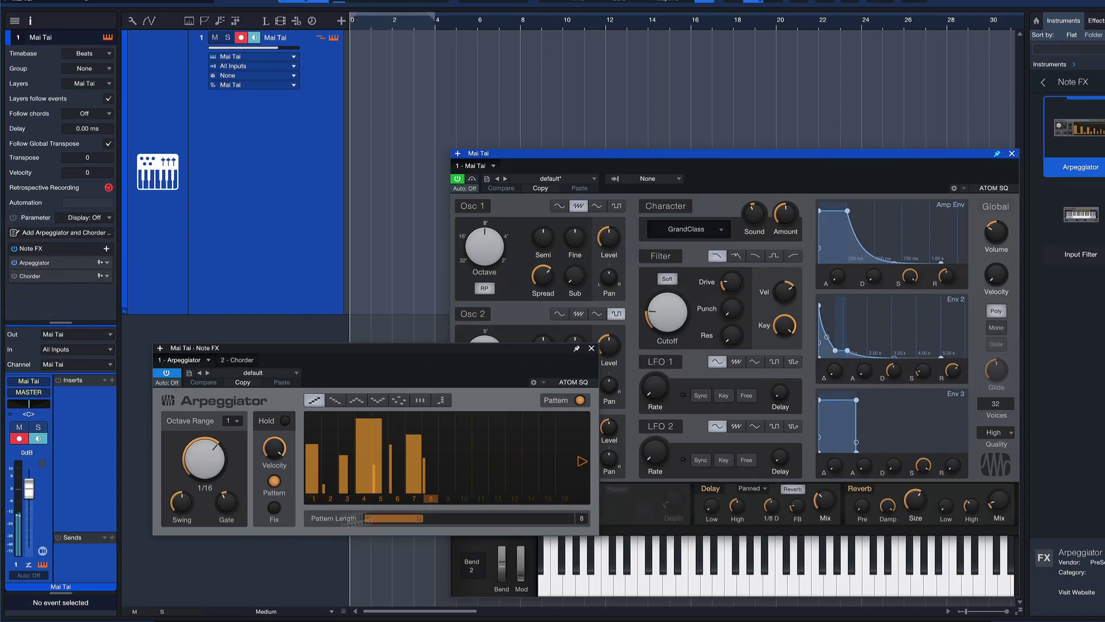
left_click(36, 275)
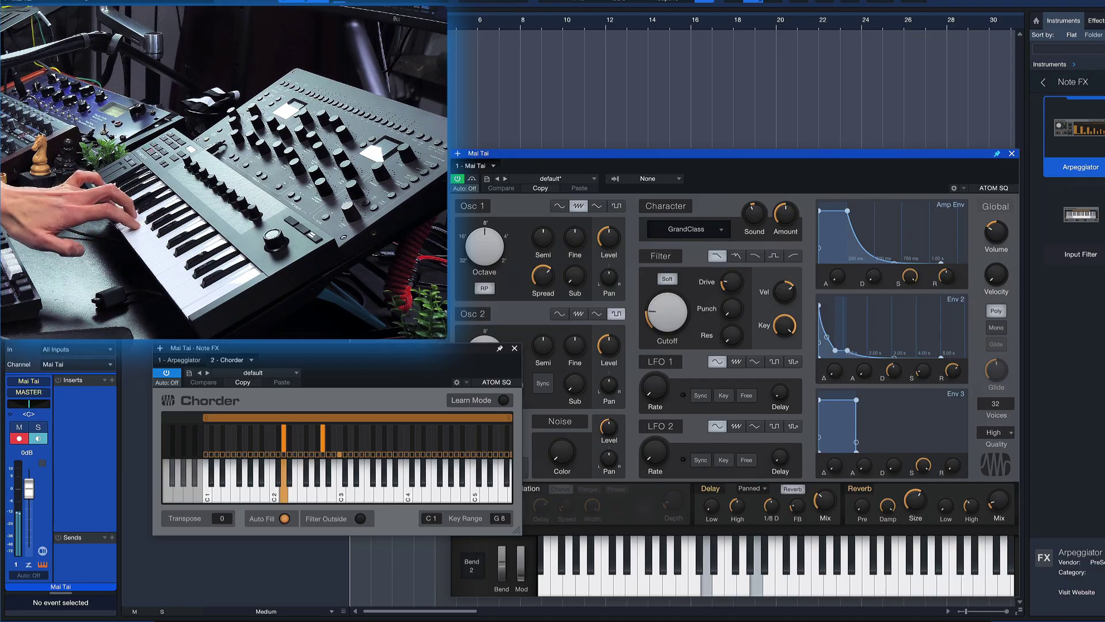
left_click(666, 323)
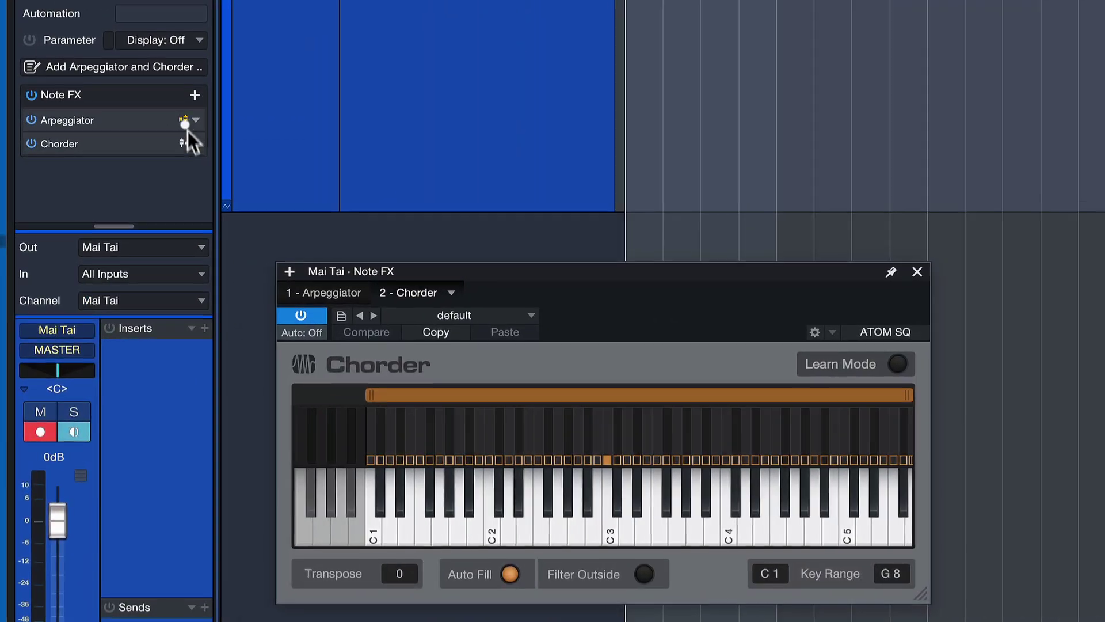
Step: With Chorder open, start transport recording on the Mai Tai track to capture arpeggiated chords
left_click(96, 276)
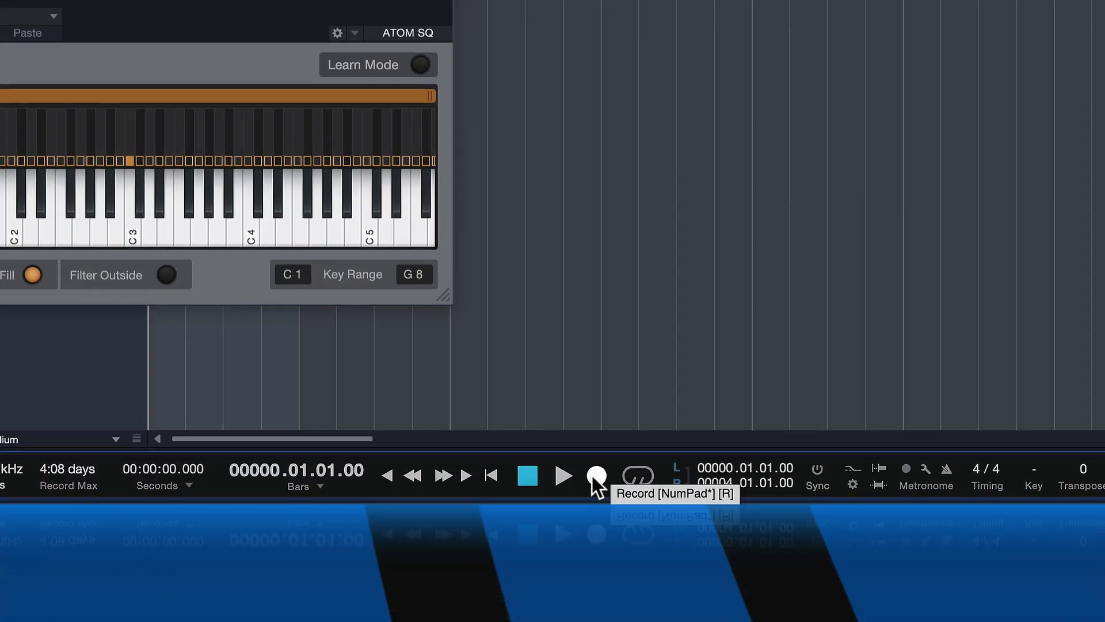
left_click(599, 477)
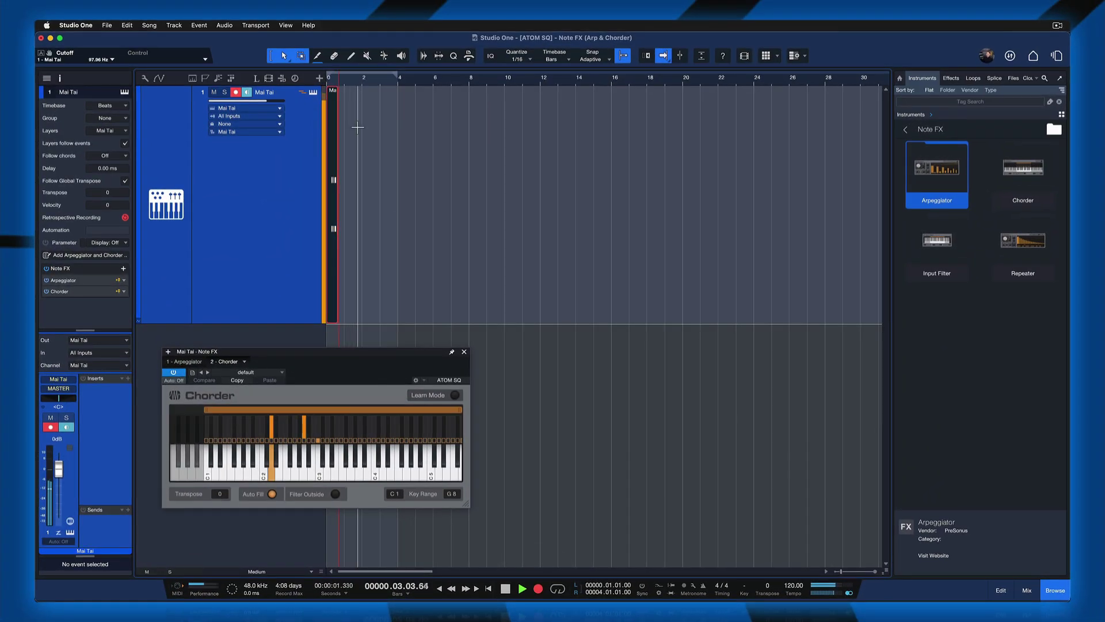